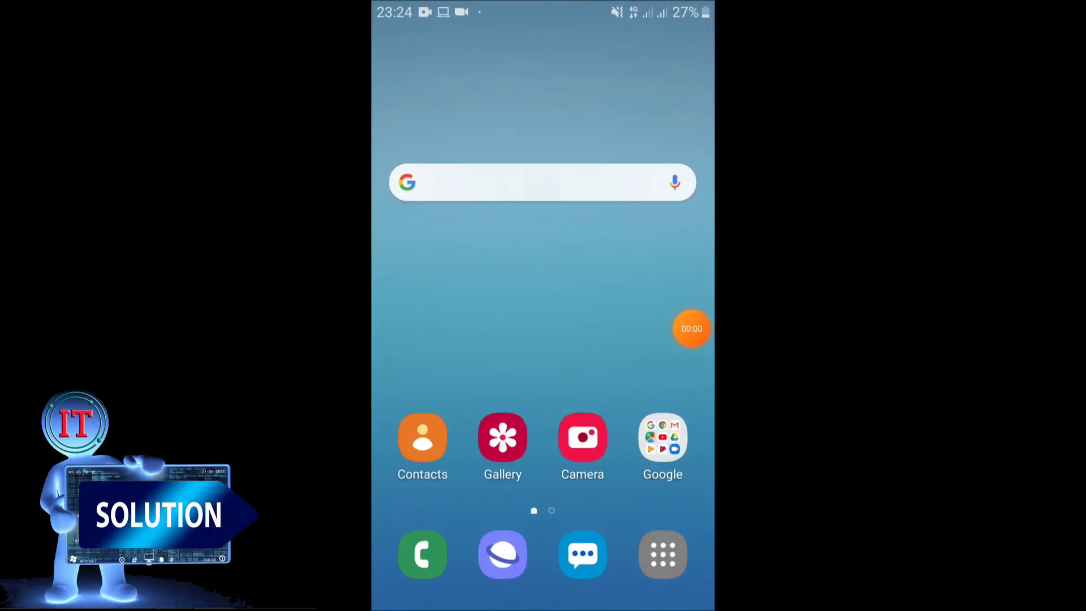
Take a photo with the phone's camera and return to the home screen.
left_click(582, 437)
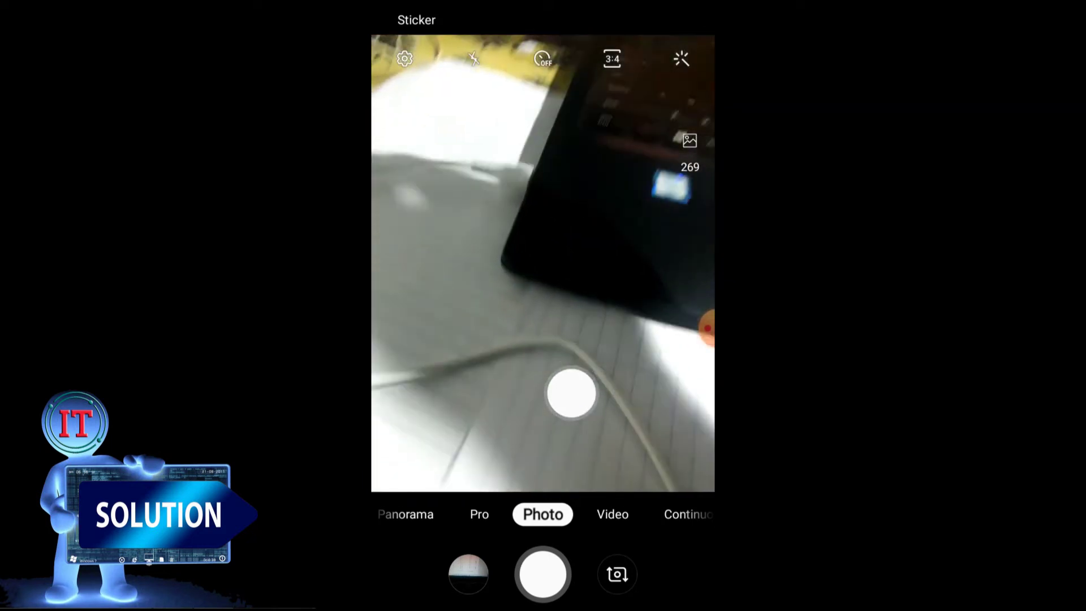
left_click(542, 573)
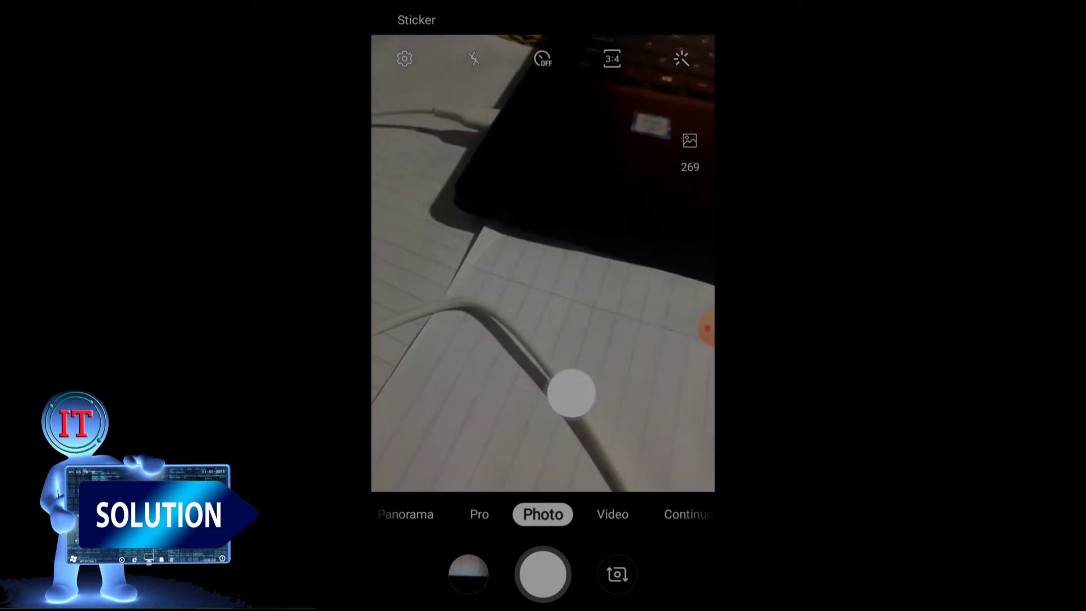
key("super")
Set the phone's USB connection mode to USB tethering.
left_click_drag(542, 6, 543, 135)
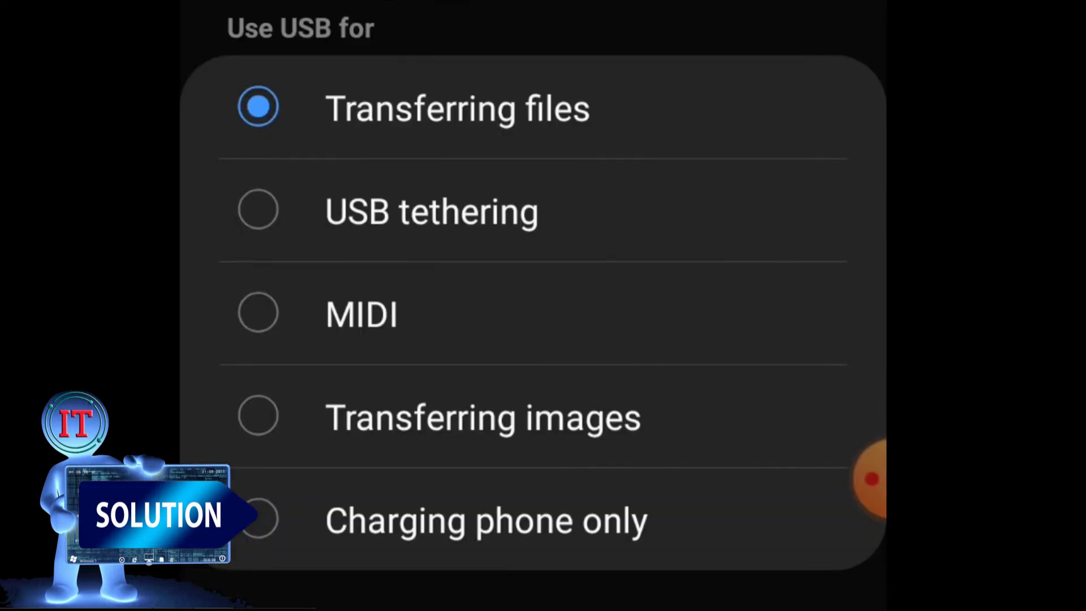
left_click(432, 210)
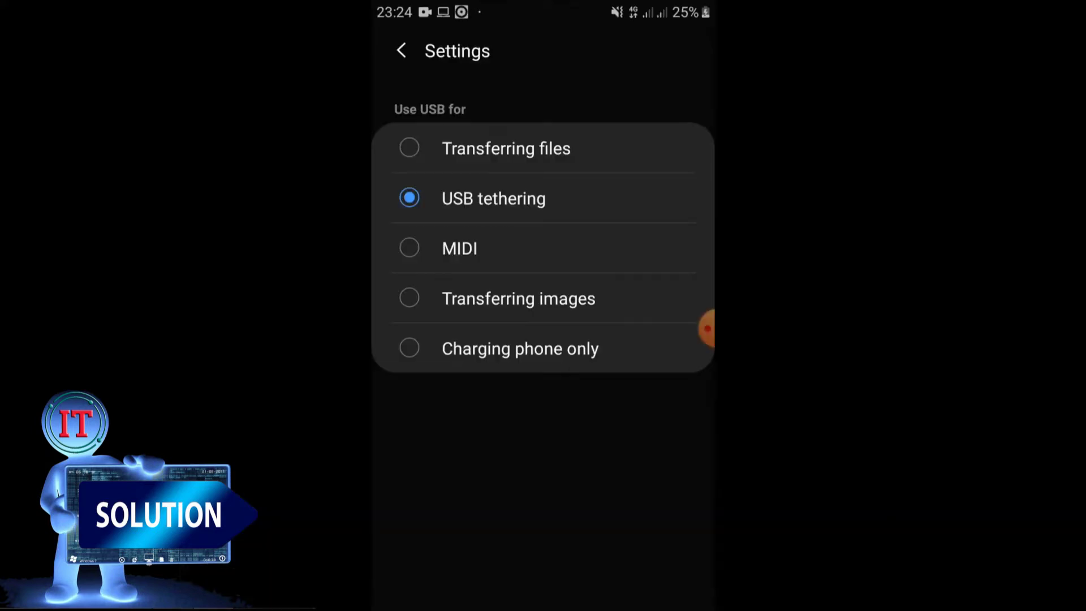
left_click(707, 328)
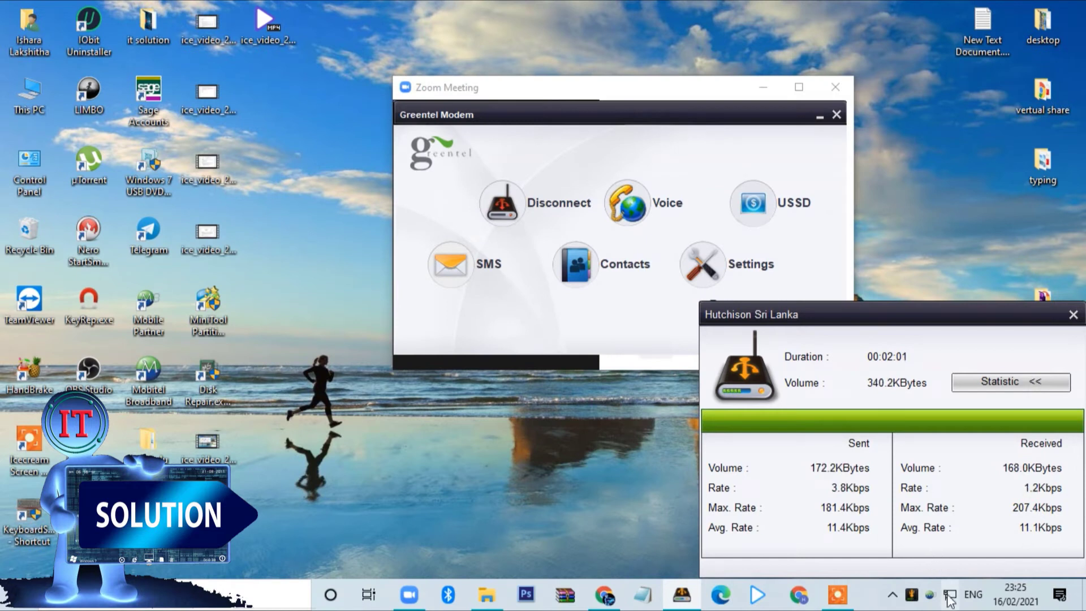
Check the PC's network connections, then show the Zoom meeting maximized with its participants list.
left_click(954, 597)
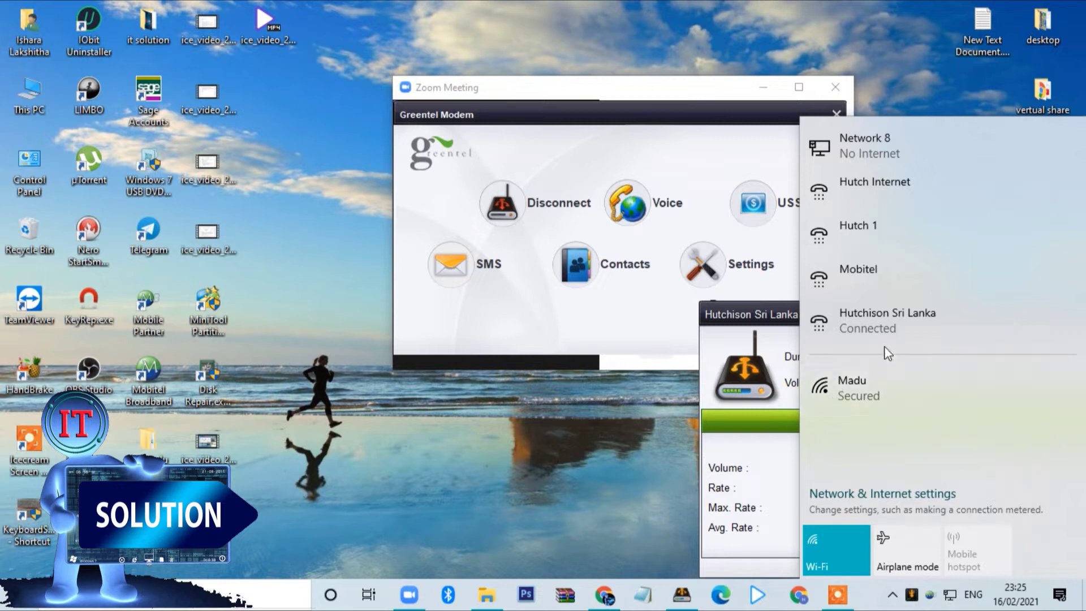
left_click(695, 87)
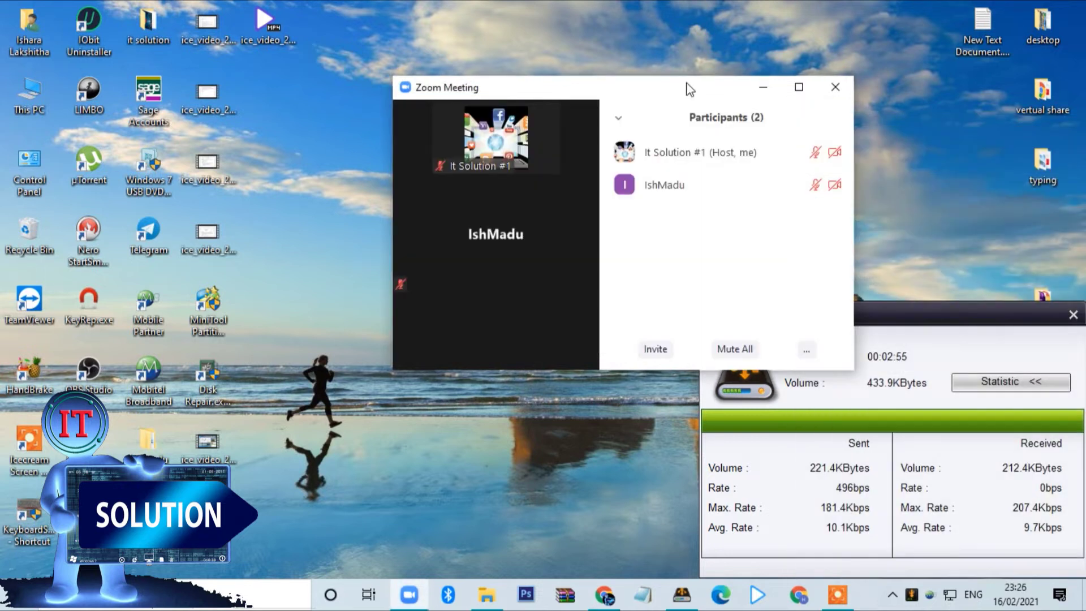
left_click(798, 87)
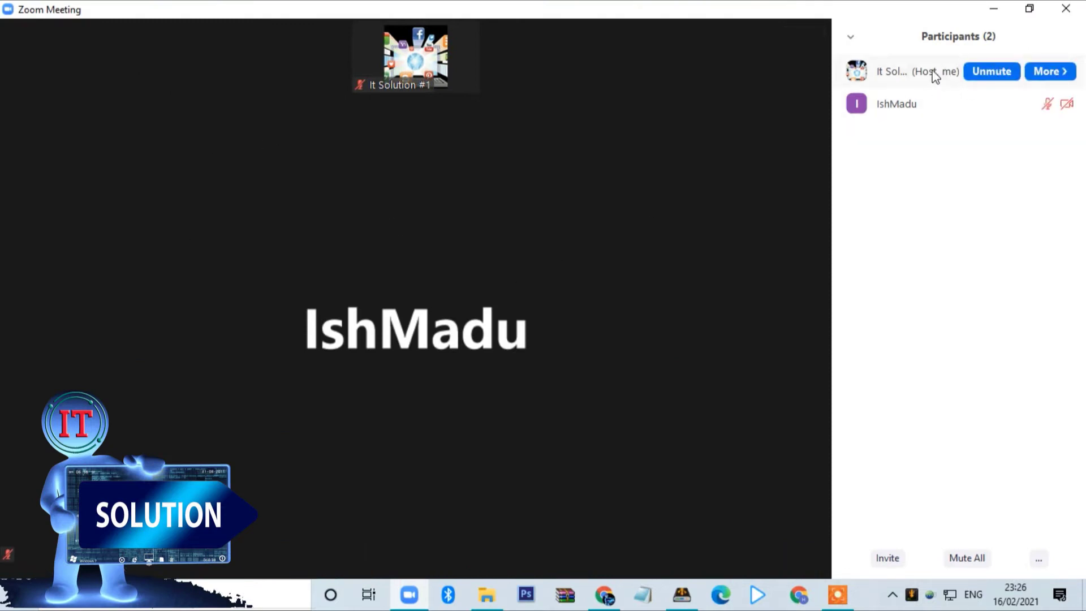
mouse_move(918, 85)
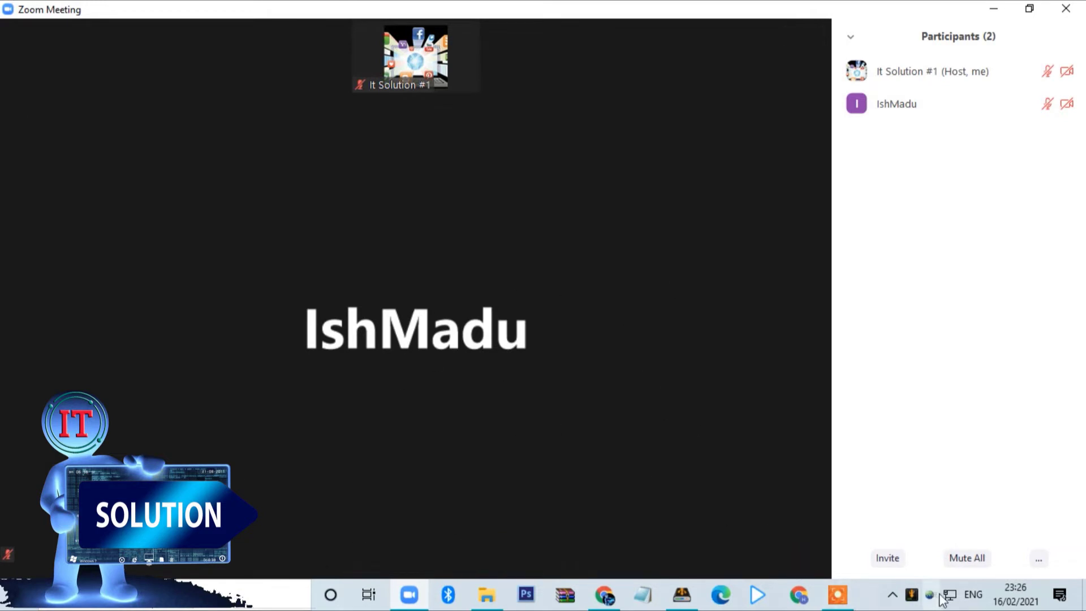
Disconnect the Hutchison Sri Lanka connection in Greentel Modem and check the network list for the tethered Network 8.
left_click(687, 601)
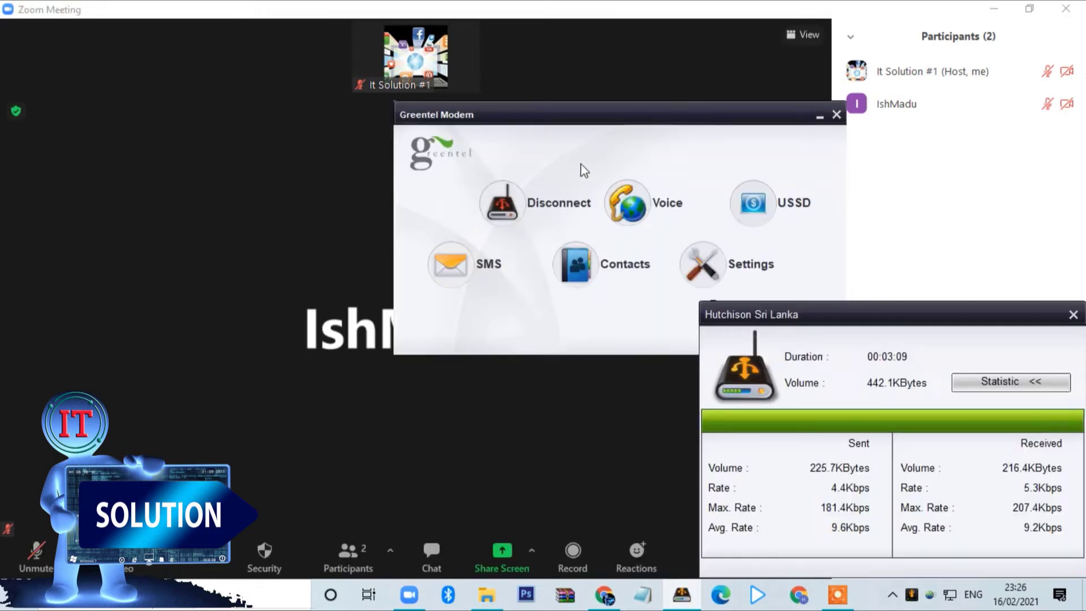
left_click(950, 594)
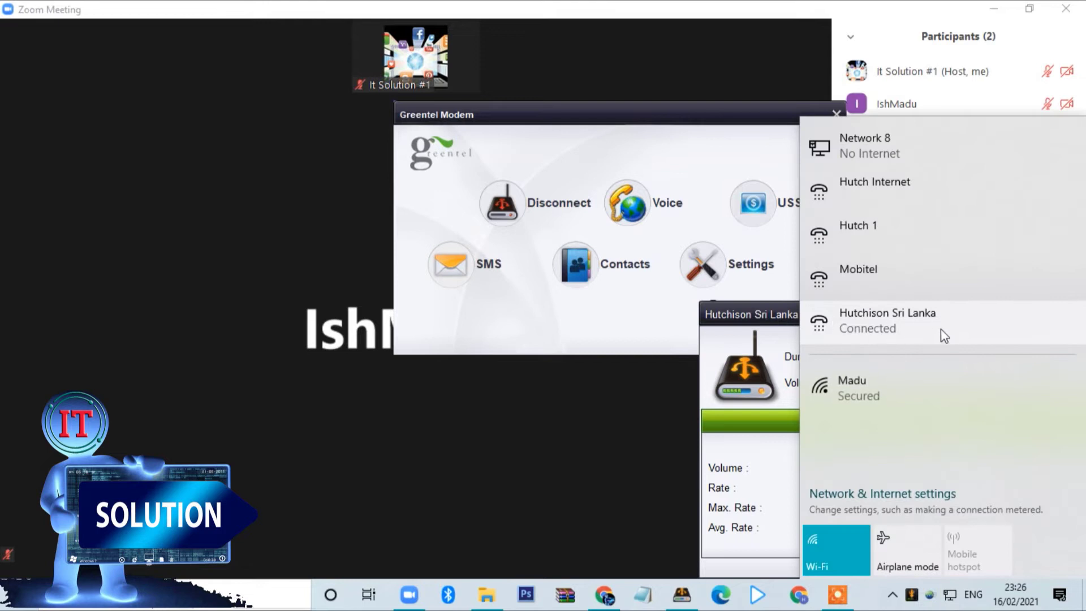
left_click(505, 204)
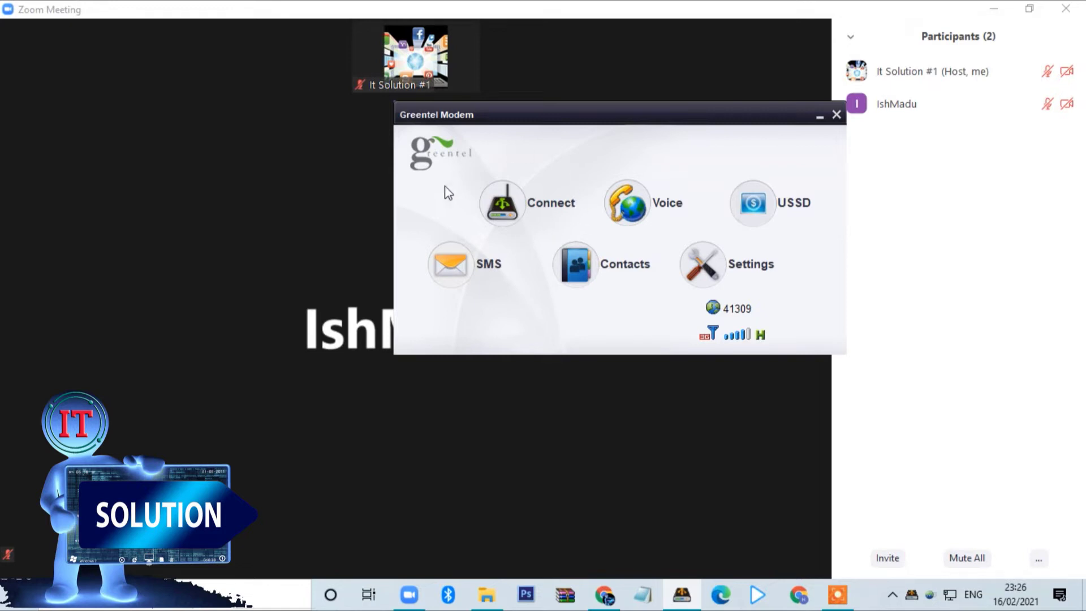
mouse_move(226, 185)
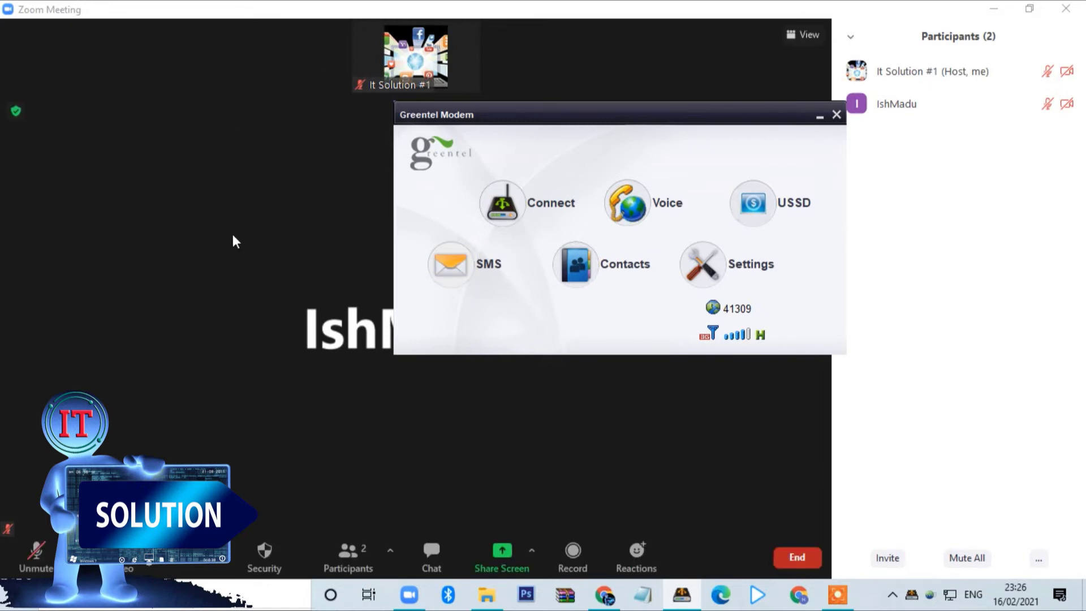
left_click(950, 595)
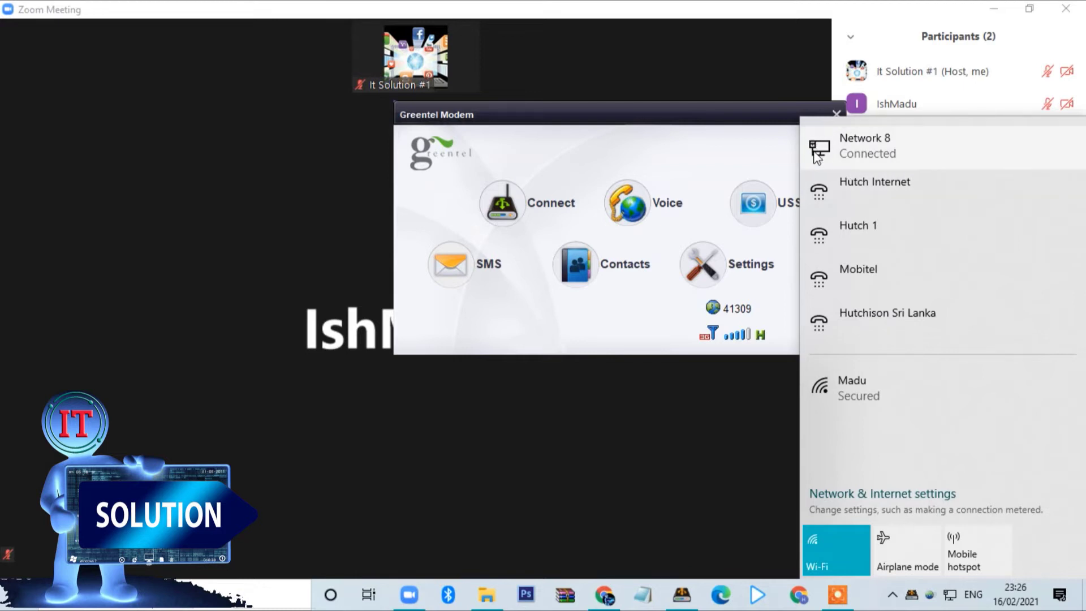
left_click(662, 258)
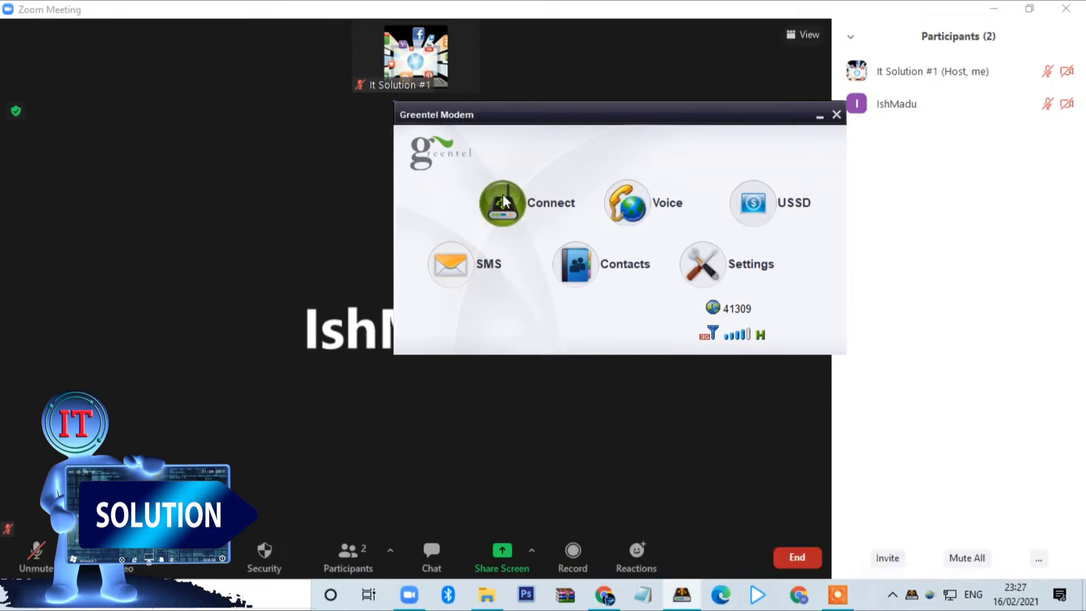
Reconnect the Greentel modem, check the network list again and return to the Zoom meeting.
left_click(508, 203)
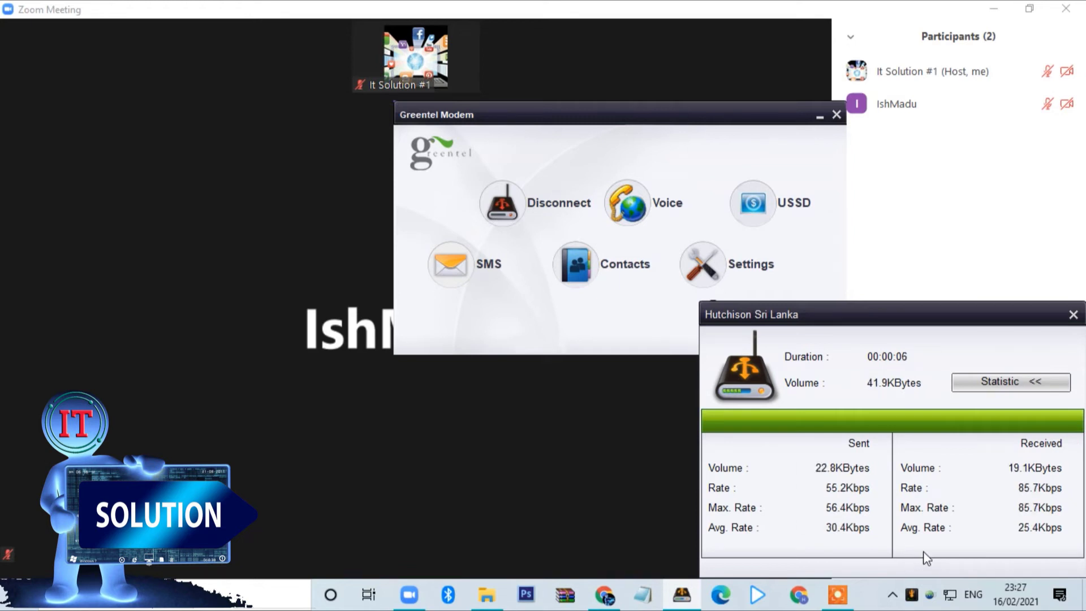
left_click(957, 602)
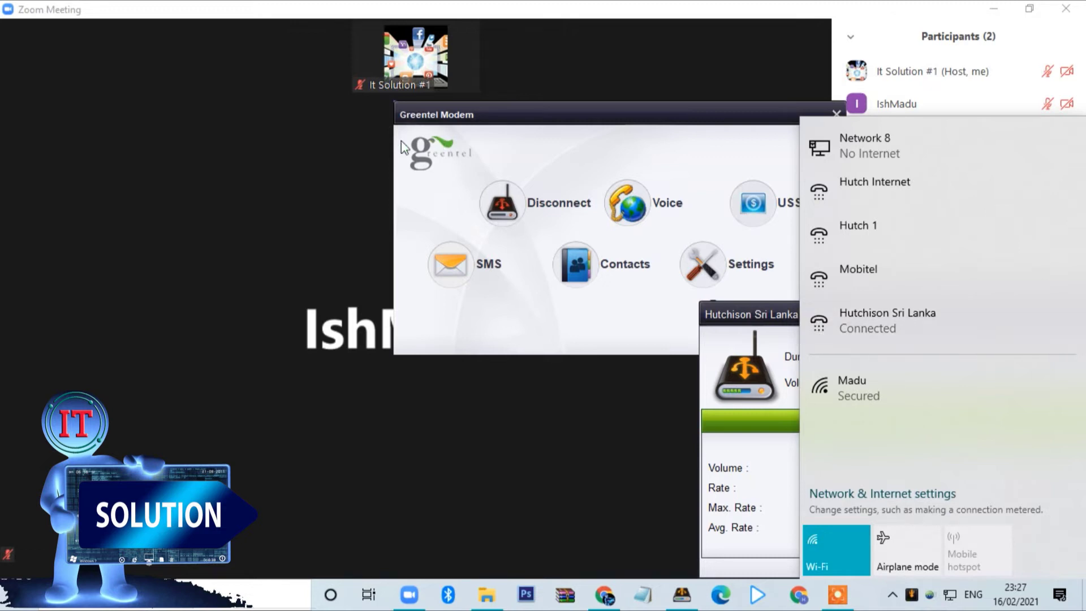
left_click(284, 194)
mouse_move(943, 113)
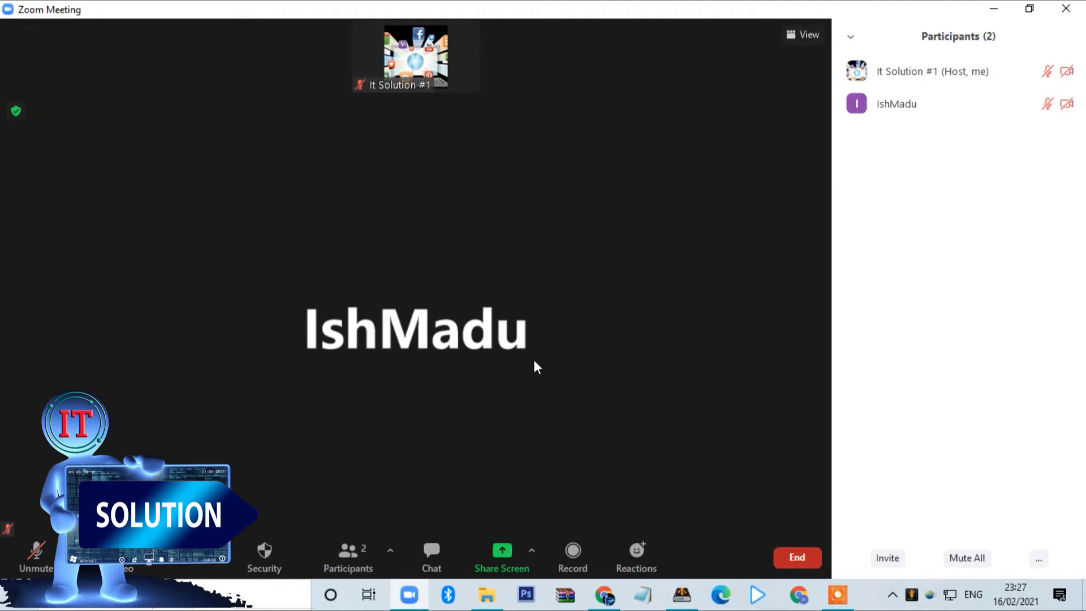
Connect the PC to the secured Wi-Fi network in the list of available networks.
left_click(951, 596)
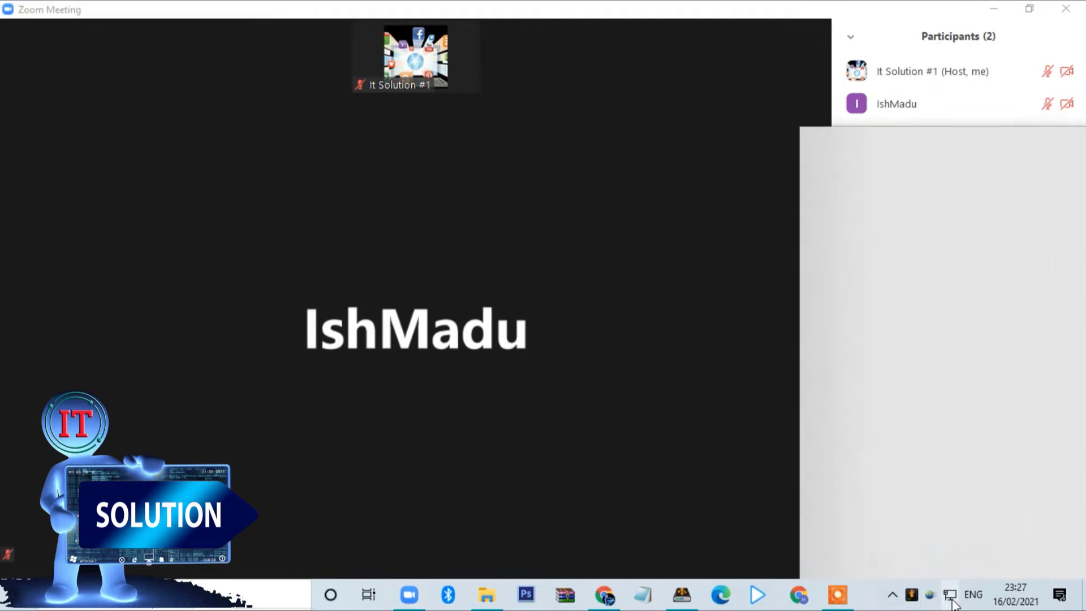
left_click(911, 139)
left_click(889, 344)
left_click(1025, 420)
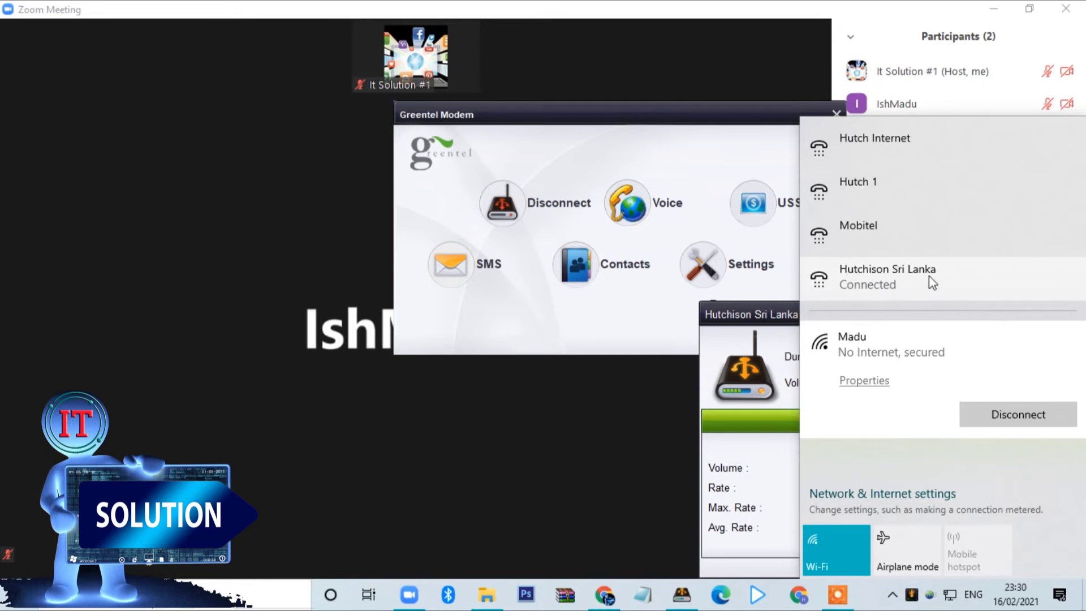
Disconnect the Greentel modem and check the Wi-Fi connection's status in the network list.
left_click(503, 208)
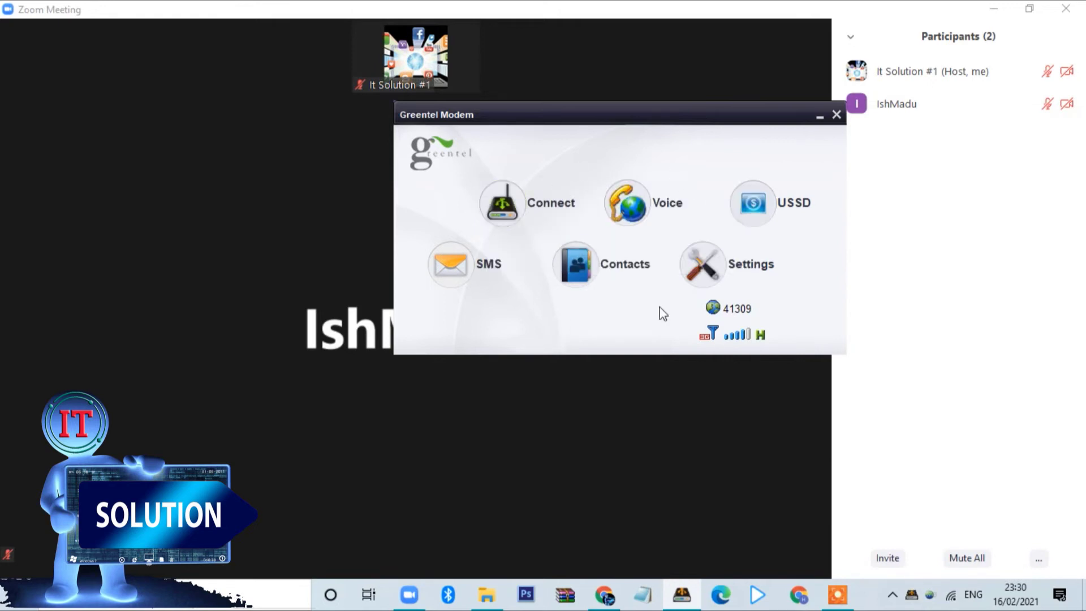
left_click(952, 595)
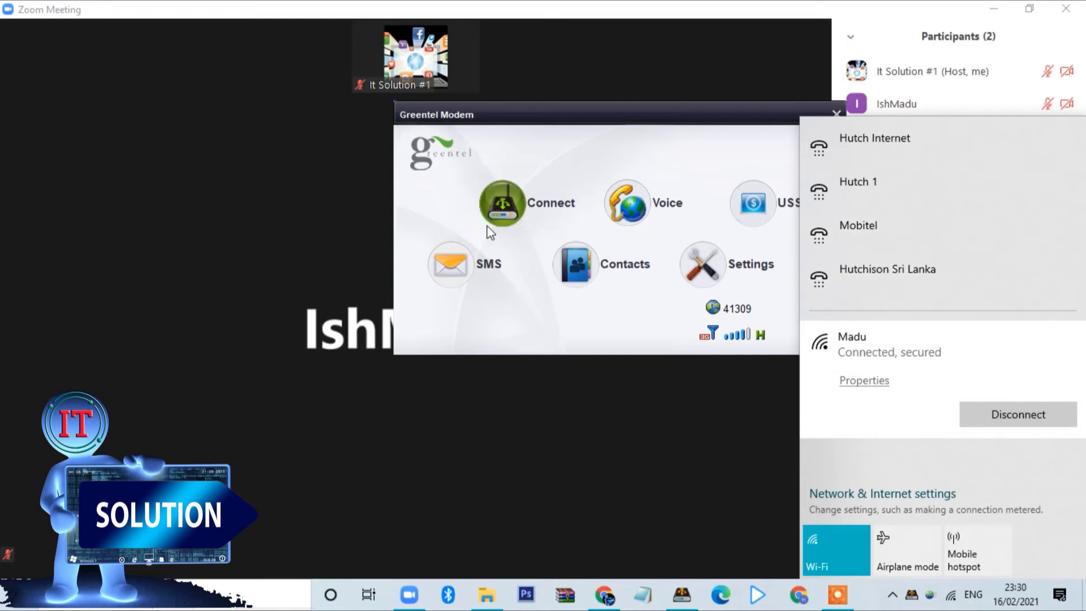
Reconnect the modem while Wi-Fi stays on and compare both connections in the network list.
left_click(503, 204)
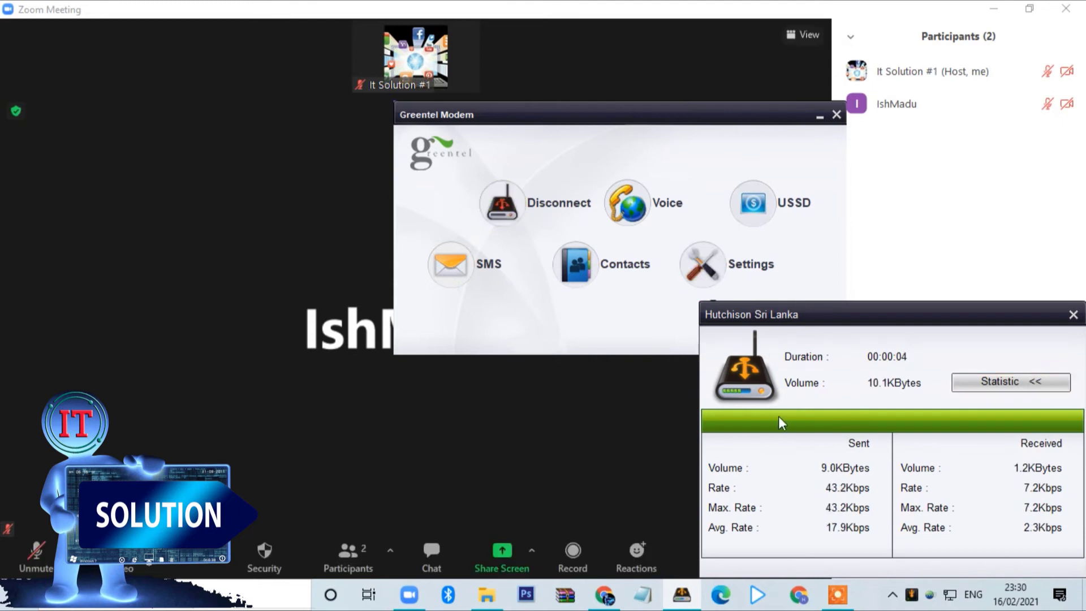
mouse_move(1065, 72)
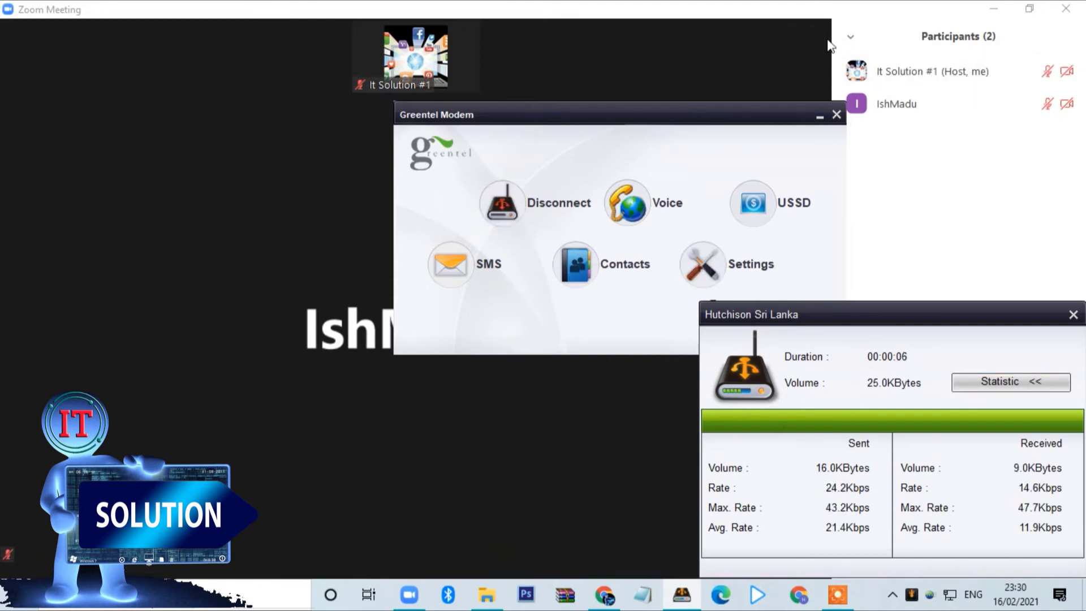
left_click(951, 605)
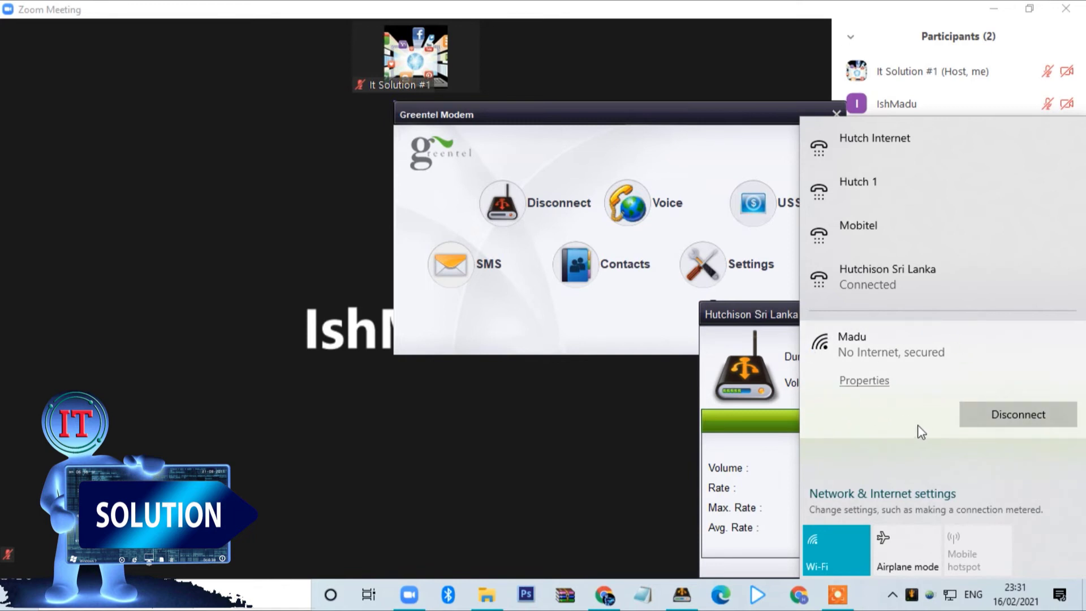
Return to the Zoom meeting and show the chat panel together with the participants list.
left_click(516, 441)
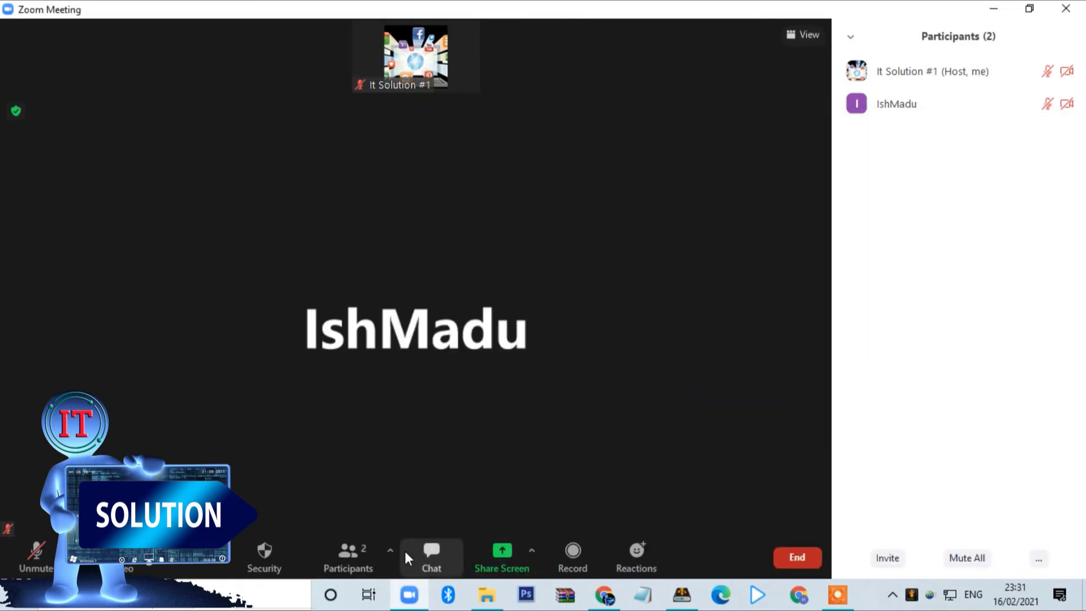
left_click(444, 554)
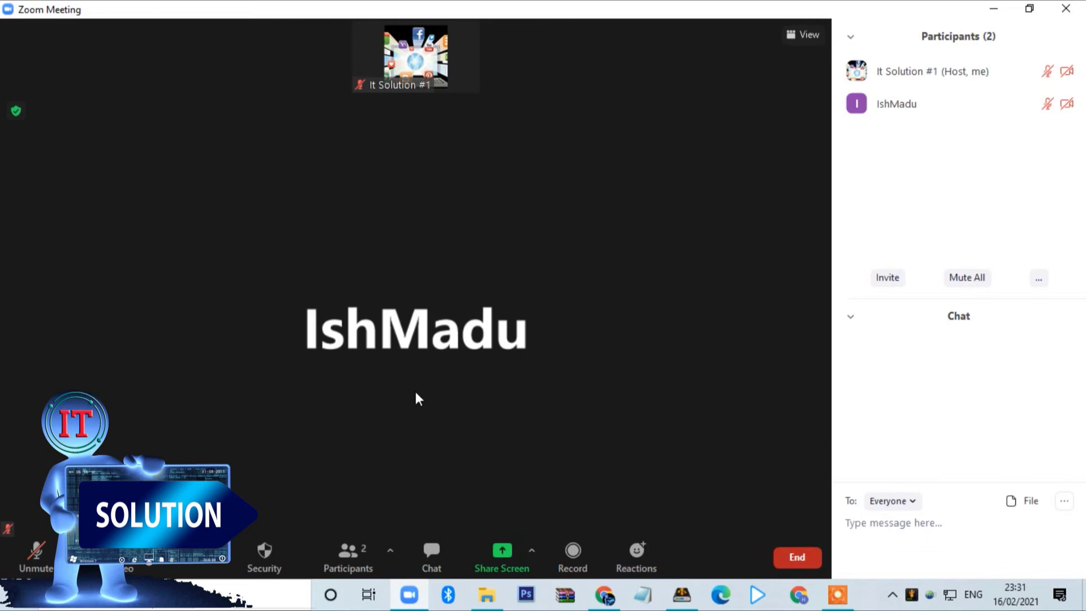
left_click(345, 560)
left_click(345, 559)
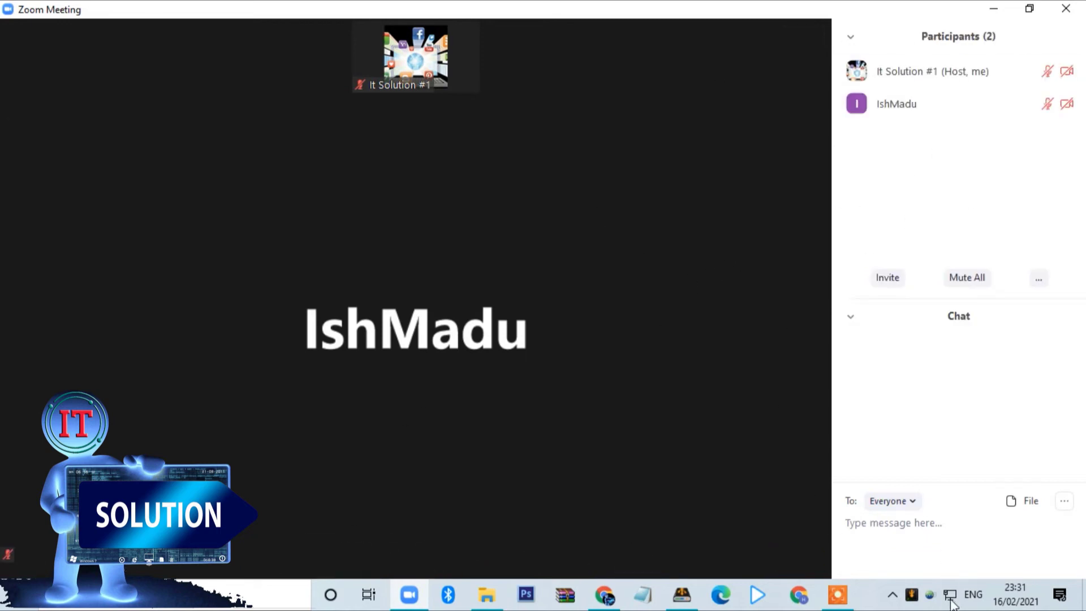
End the Zoom meeting for all participants and refresh the desktop.
left_click(1065, 8)
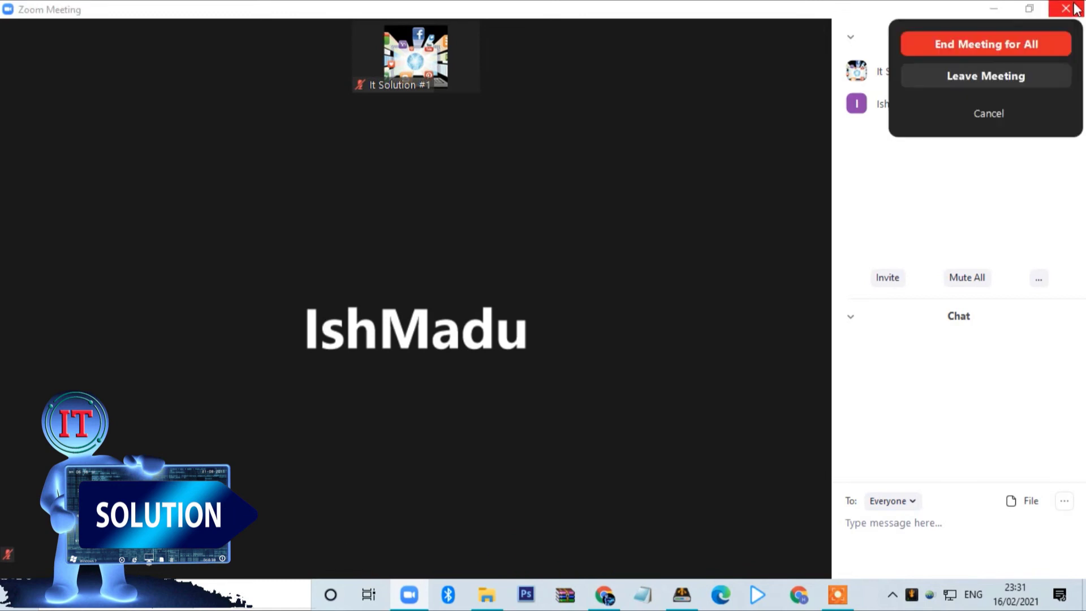
left_click(967, 49)
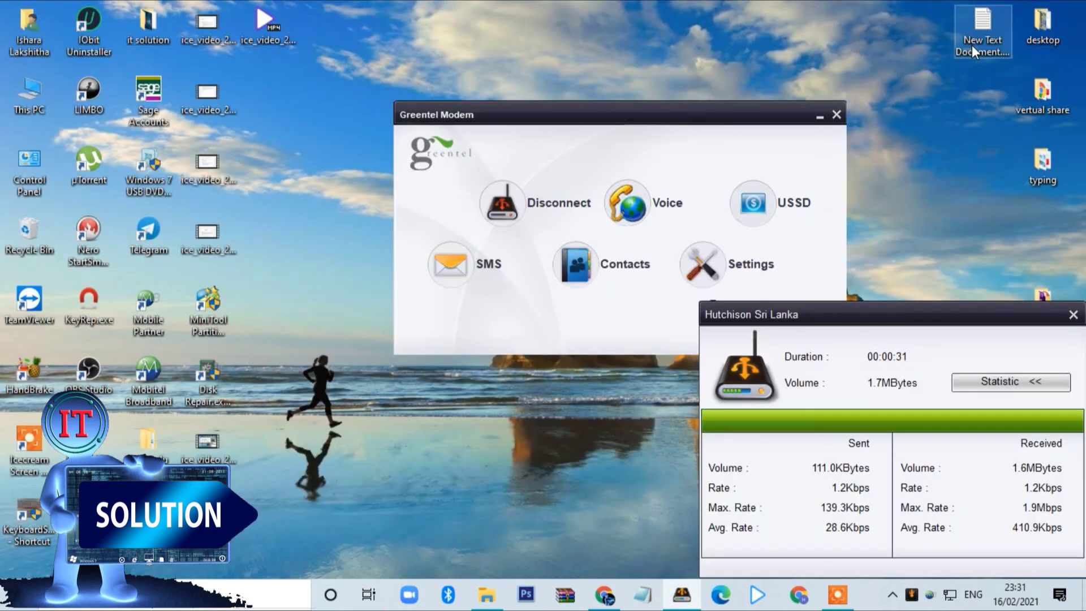
right_click(878, 171)
left_click(915, 211)
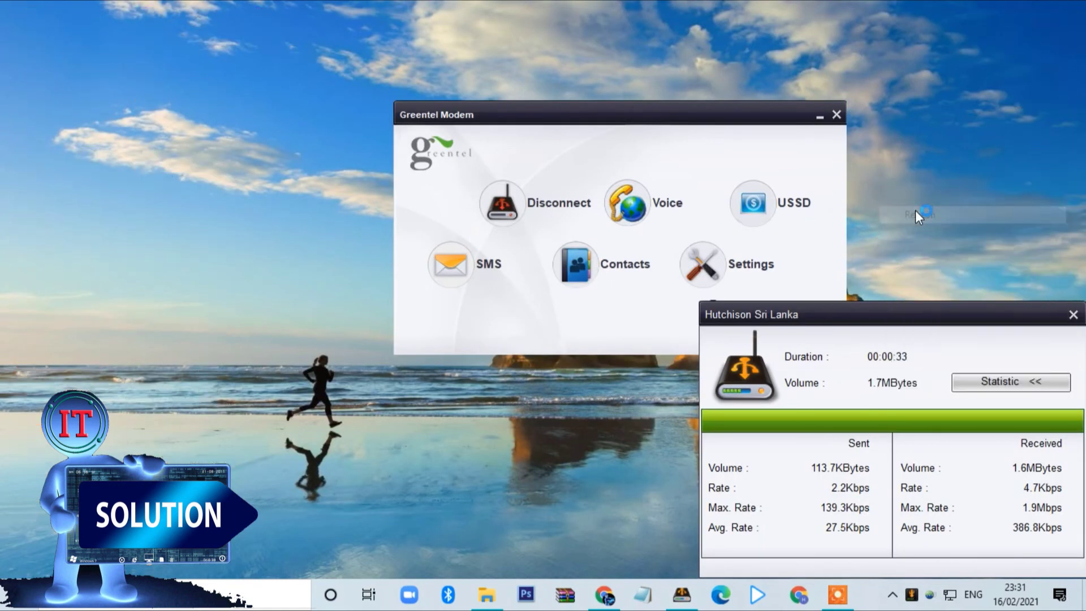